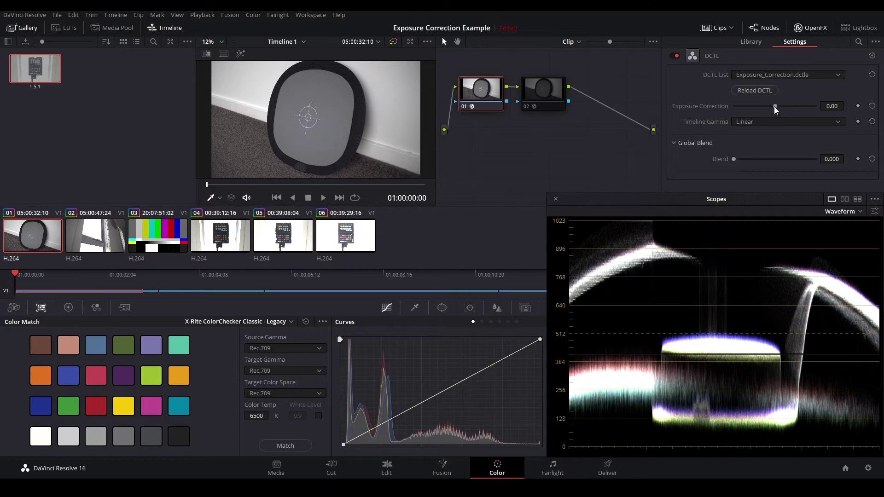
Review the Timeline Gamma options, keeping Linear, and check the Timeline Color Space in the project's color management settings.
mouse_move(775, 106)
mouse_down()
mouse_move(728, 111)
mouse_move(832, 105)
mouse_move(774, 123)
mouse_up()
click(773, 124)
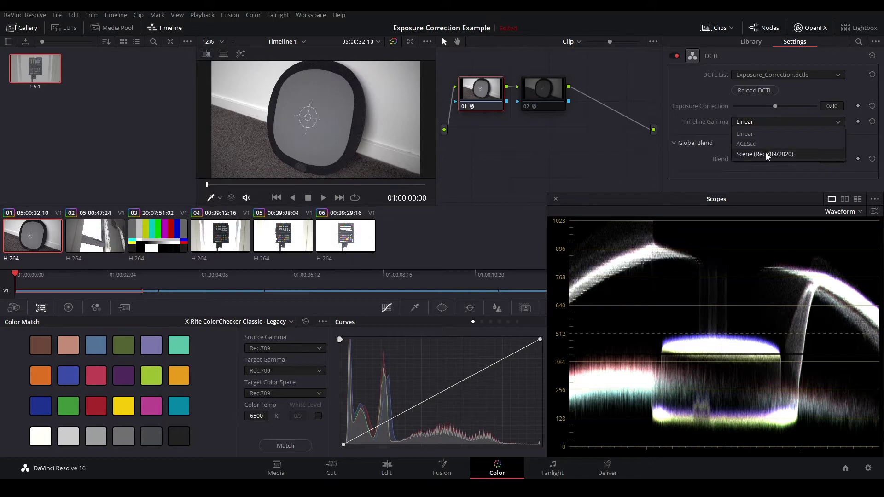
click(746, 134)
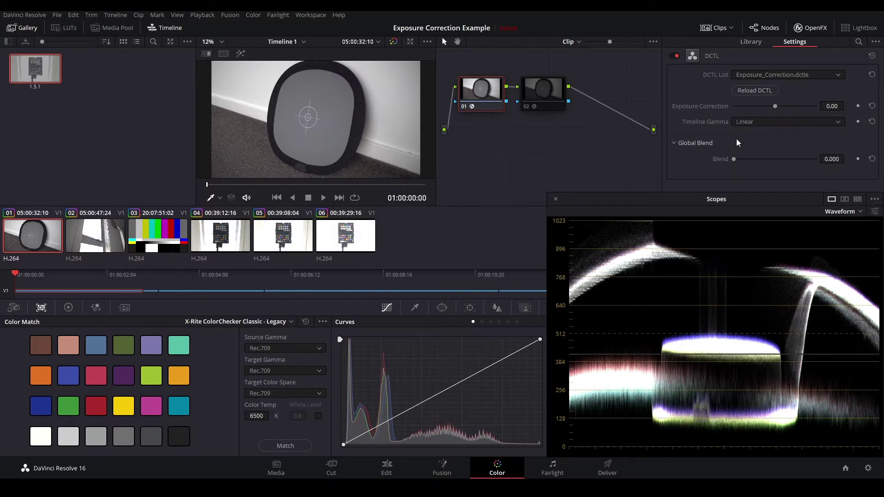
click(868, 468)
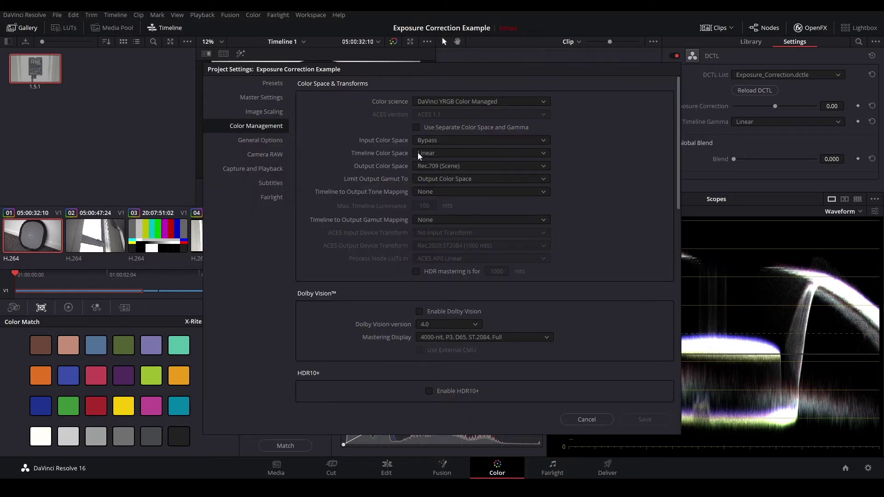
click(589, 422)
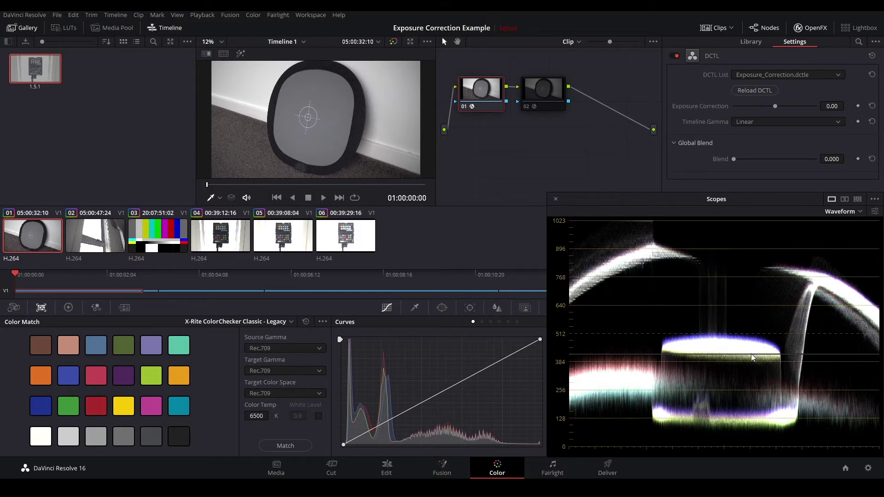
Set clip 01's Exposure Correction to -0.19 and check the gray card through the false color node with the correction off and on.
mouse_move(832, 106)
mouse_down()
mouse_move(819, 106)
mouse_move(838, 111)
mouse_up()
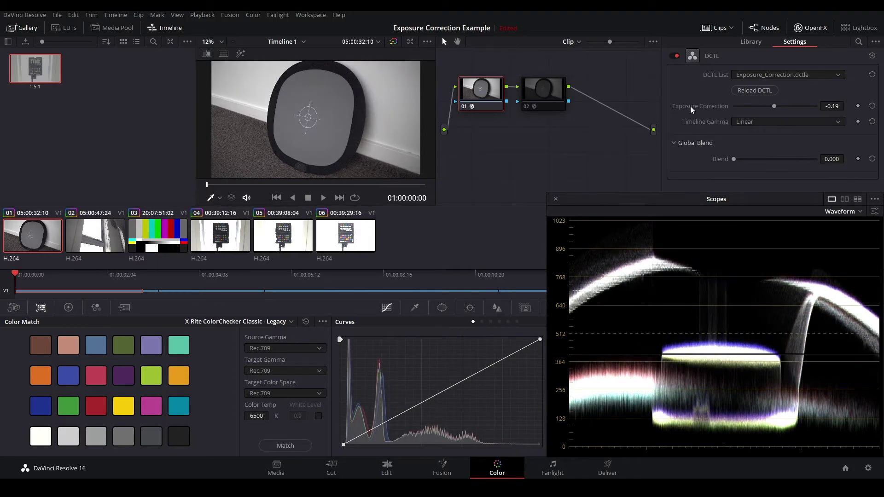
click(525, 107)
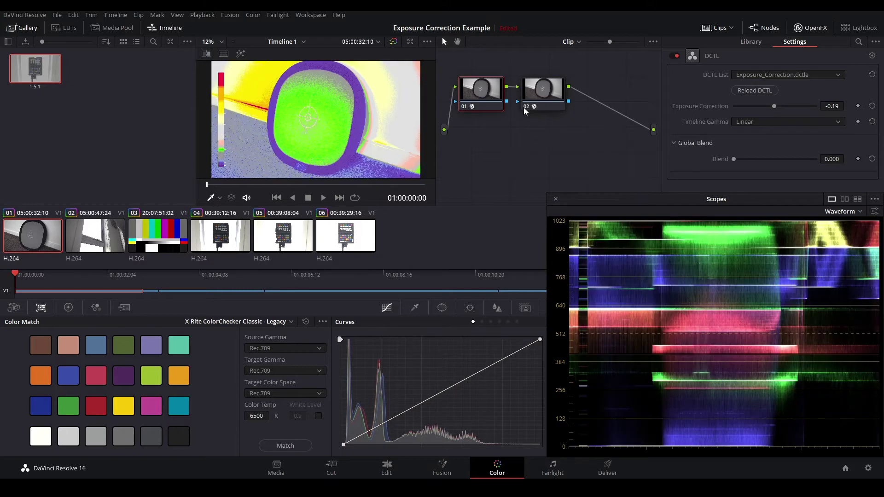
click(524, 106)
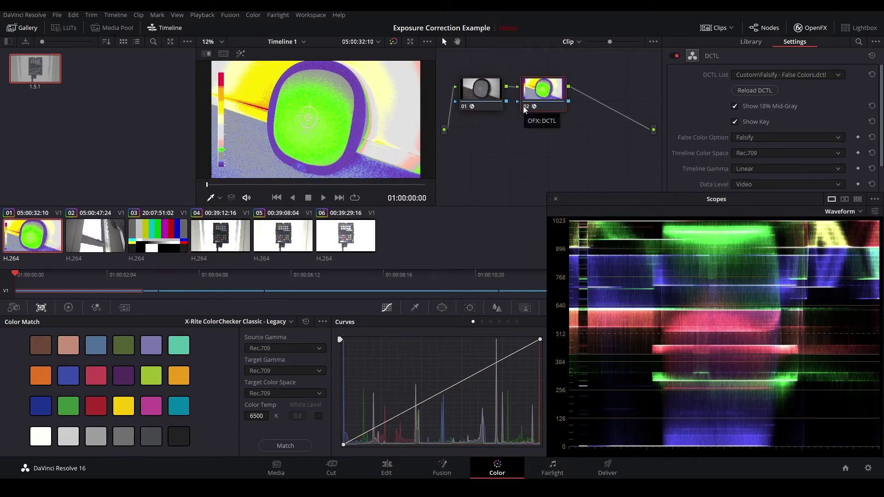
click(470, 106)
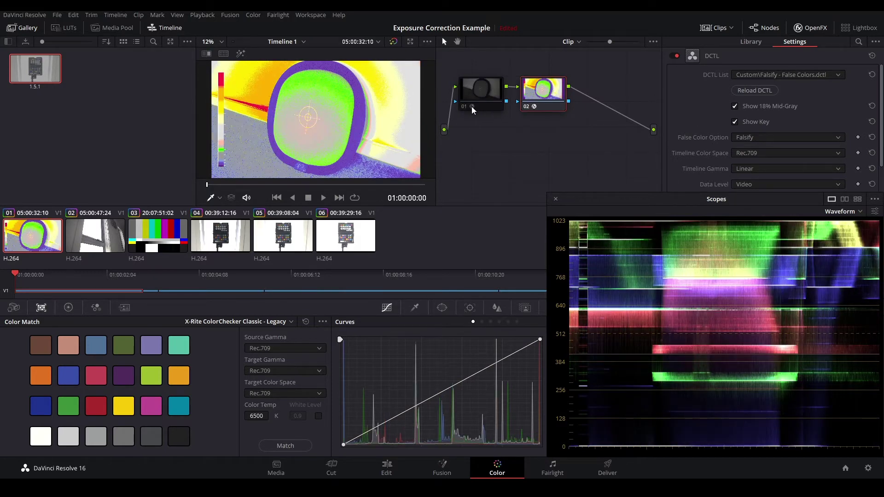
click(463, 108)
click(462, 107)
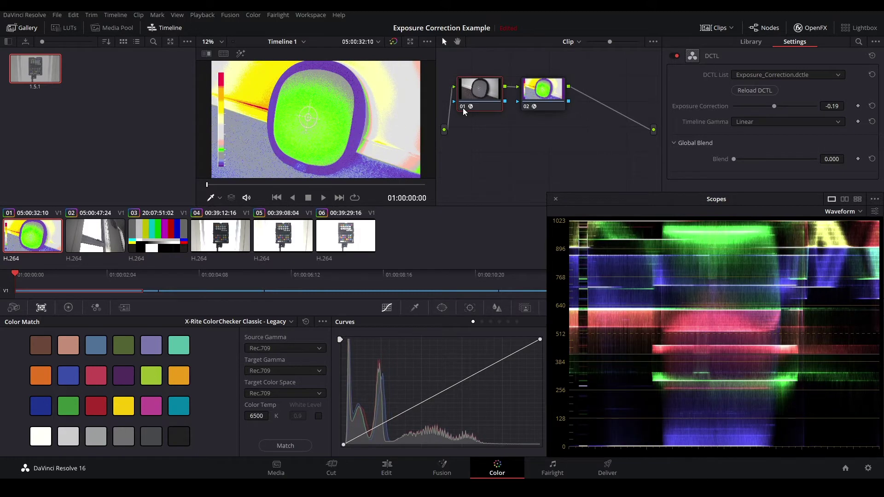
click(524, 105)
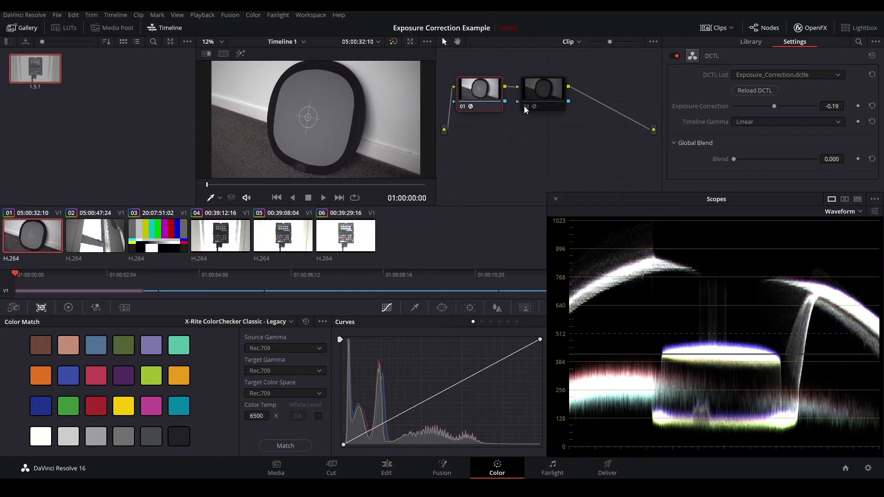
Lower the Exposure Correction of the window shot, clip 02, to -3.80.
click(83, 244)
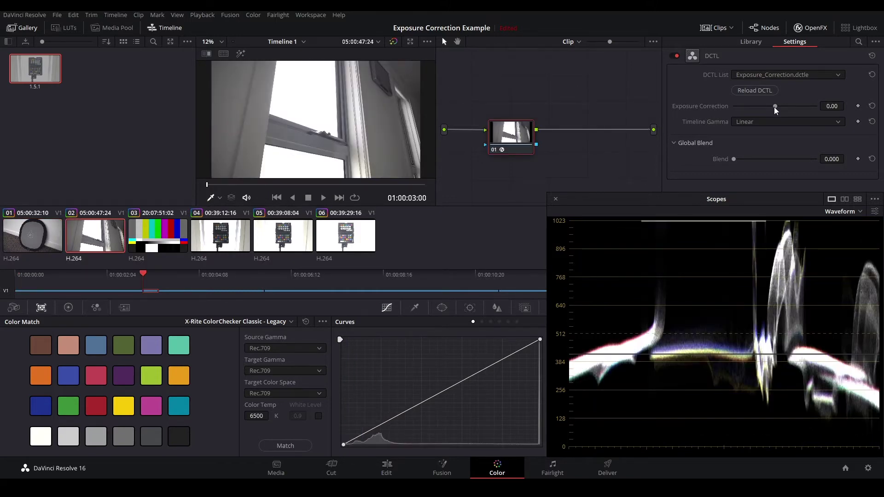
drag(775, 106, 758, 108)
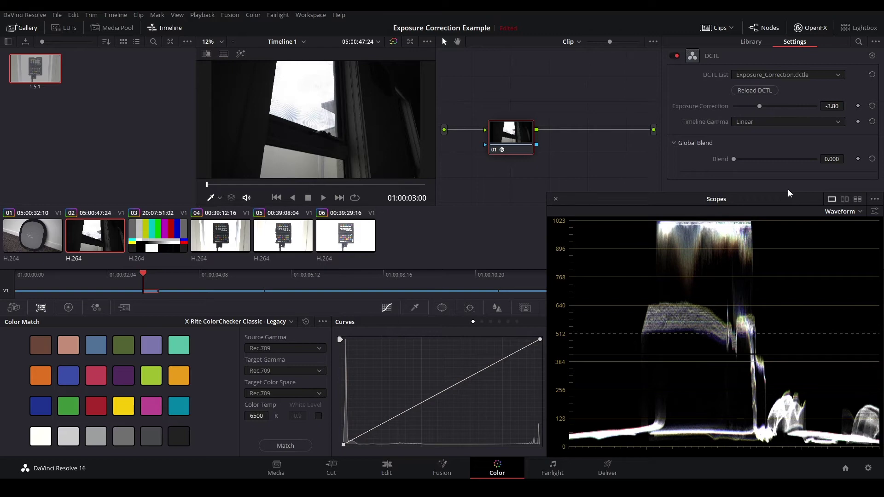
Set the color bars clip's Timeline Gamma to Scene (Rec 709/2020) and the project's Timeline Color Space to Rec.709 (Scene).
key(Down)
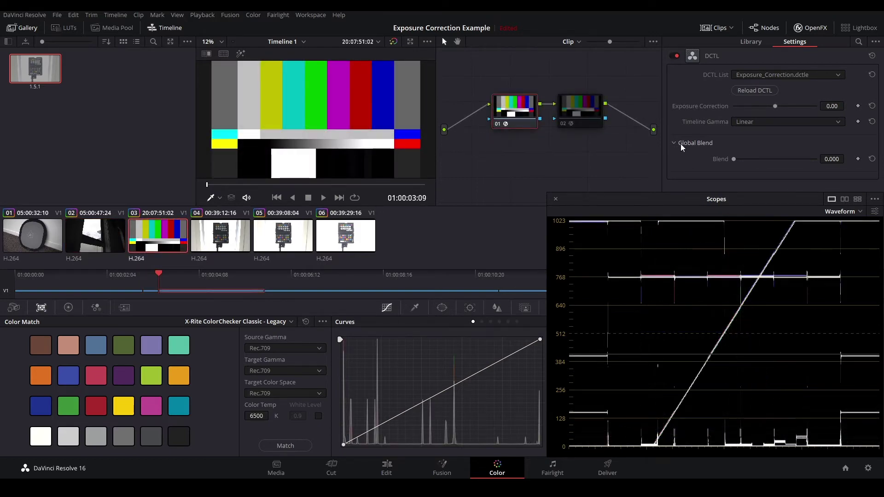
click(761, 121)
click(751, 156)
click(868, 468)
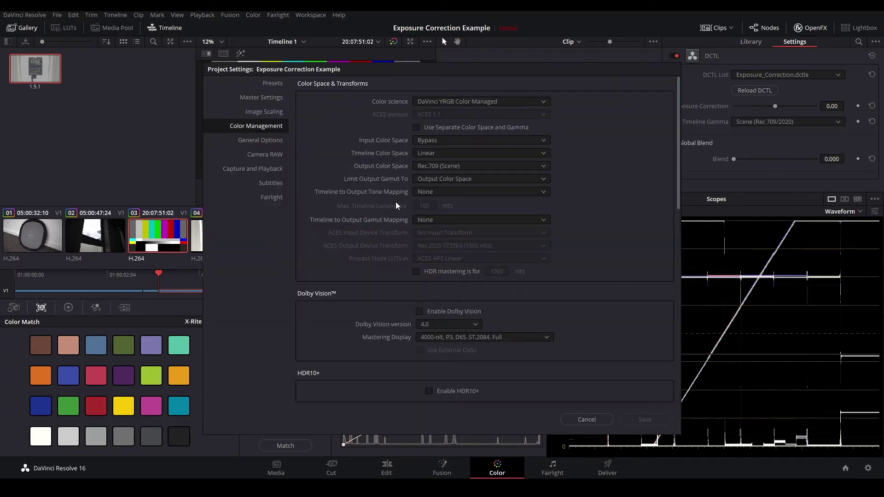
click(428, 153)
click(457, 225)
click(650, 419)
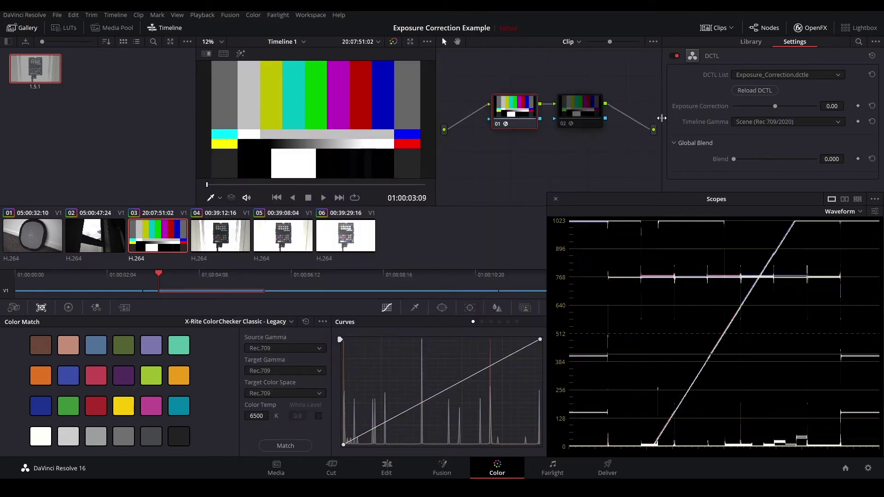
Try an Exposure Correction of -4.22 on the color bars clip, and reset it to its default.
drag(775, 107, 758, 111)
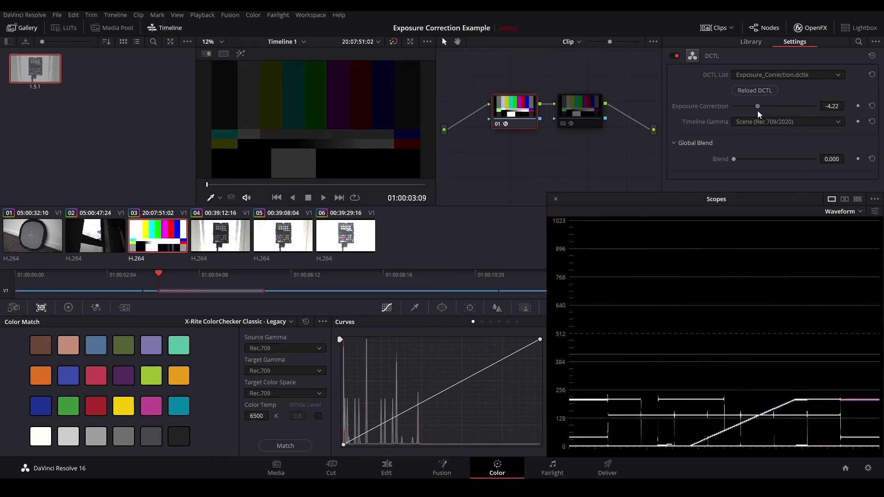
click(871, 106)
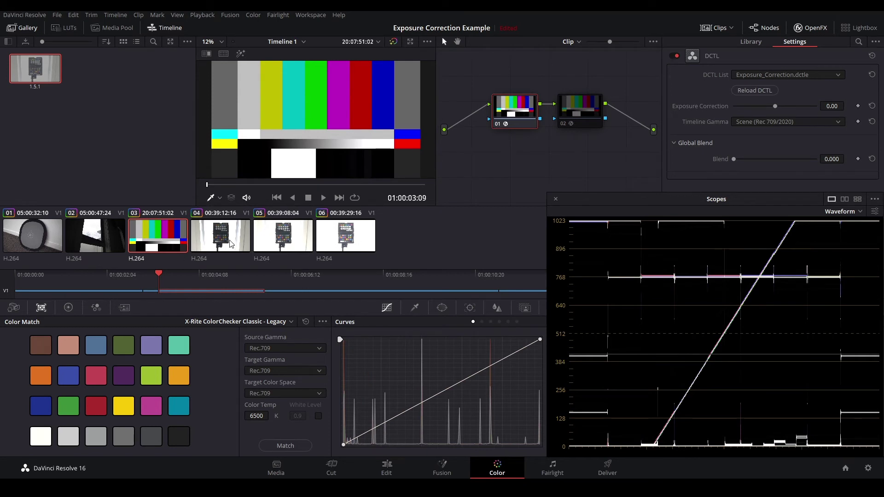
With clip 05 selected, change the project's color science to ACEScc and save the project settings.
click(288, 240)
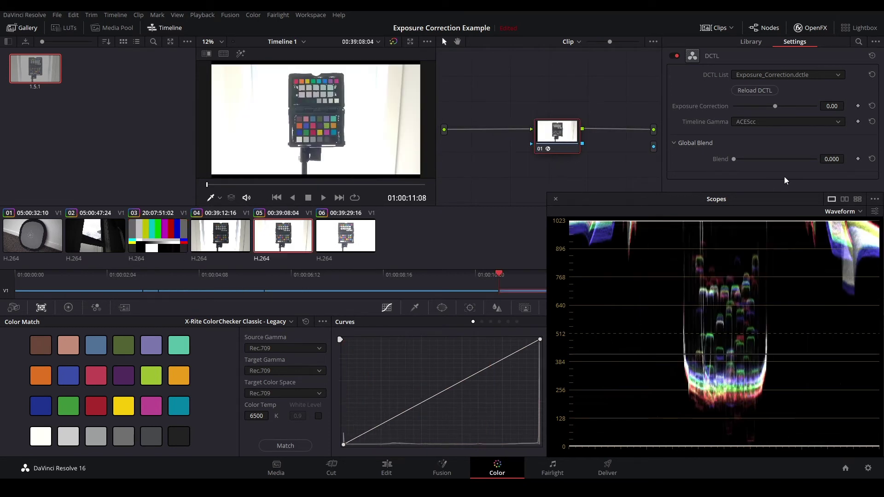
click(868, 469)
click(457, 104)
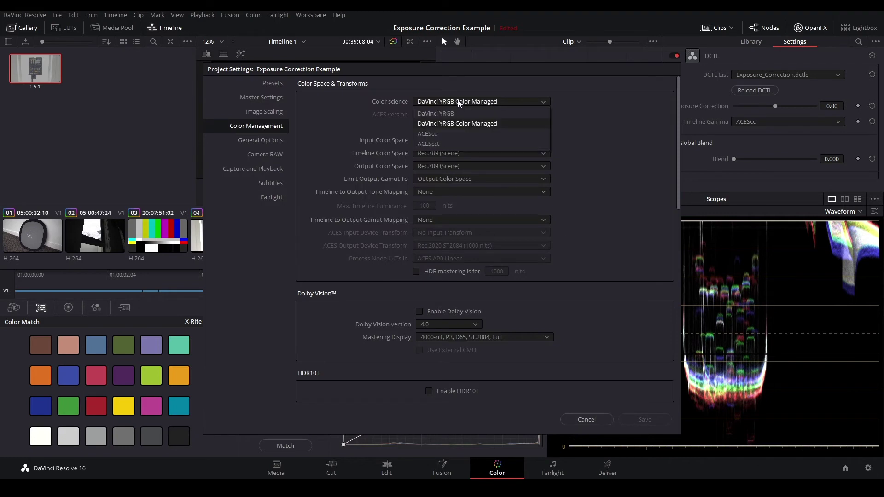
click(442, 136)
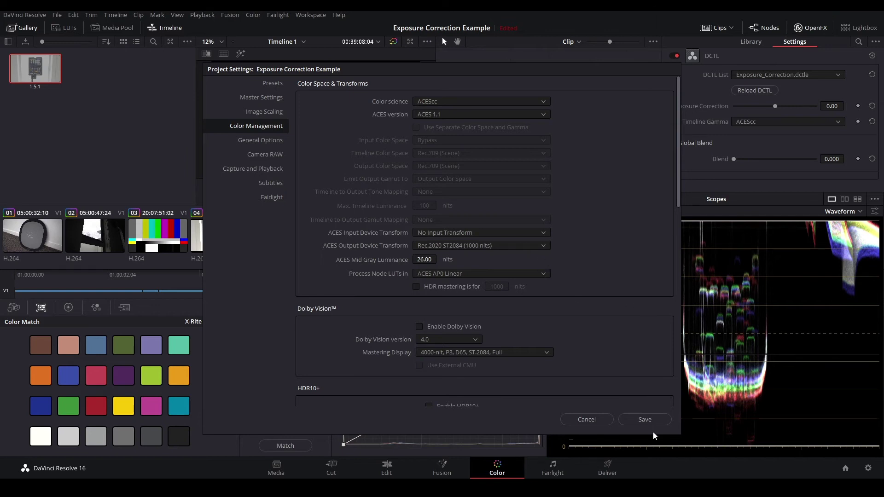
click(644, 420)
Compare the exposure of the three color chart clips 04, 05 and 06 in the viewer and waveform.
click(219, 231)
key(Down)
key(Down)
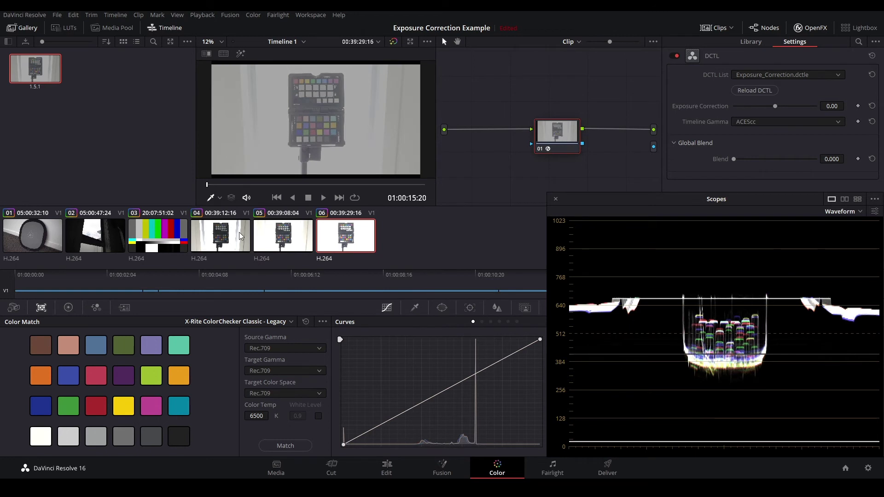
click(284, 240)
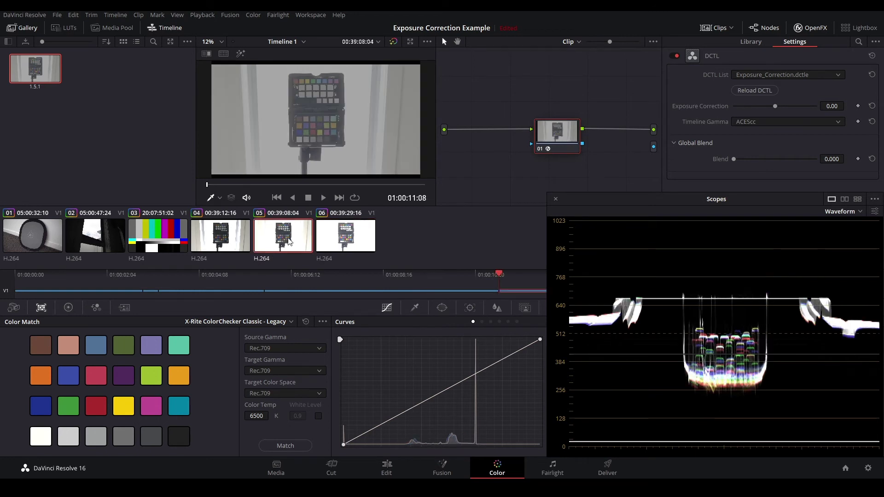
click(219, 235)
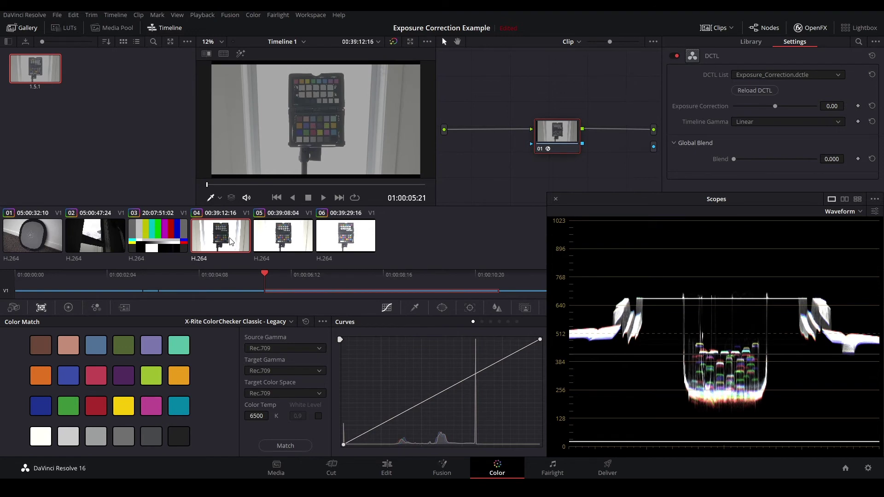
click(353, 238)
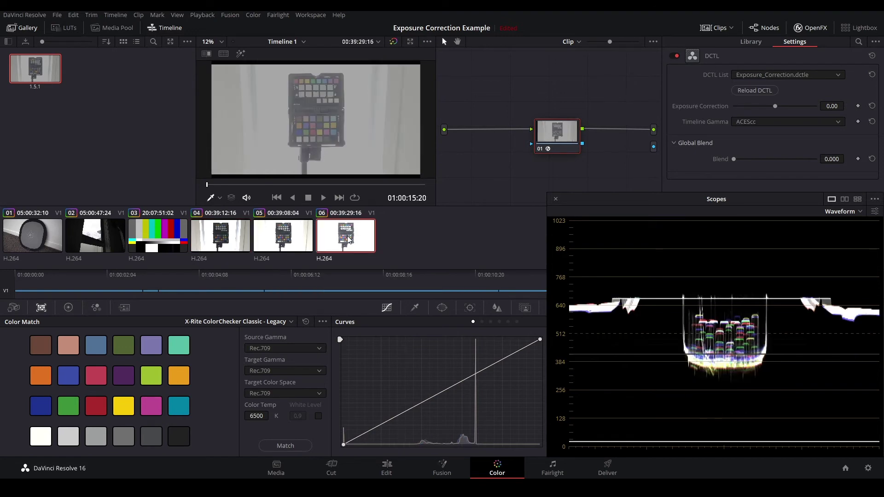
Raise clip 04's Exposure Correction to 2.33 and set its Timeline Gamma to ACEScc.
click(230, 240)
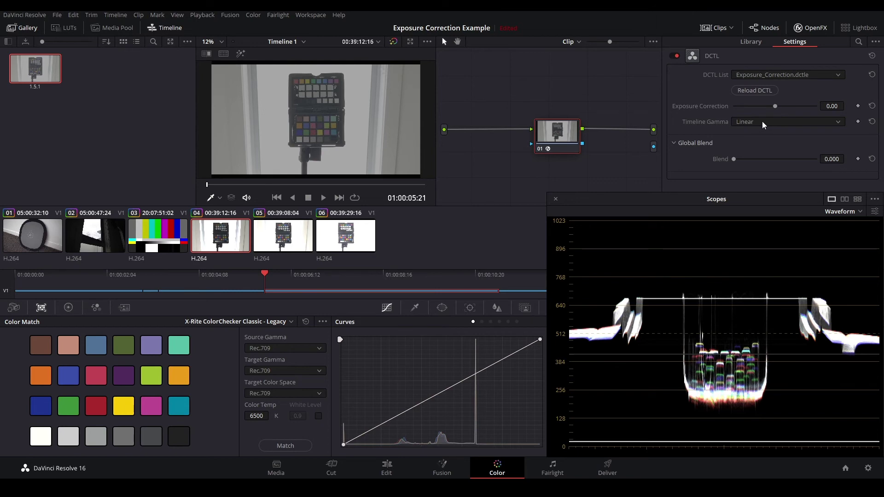
click(748, 122)
click(749, 122)
mouse_move(773, 108)
mouse_down()
mouse_move(755, 107)
mouse_move(793, 106)
mouse_move(782, 108)
mouse_up()
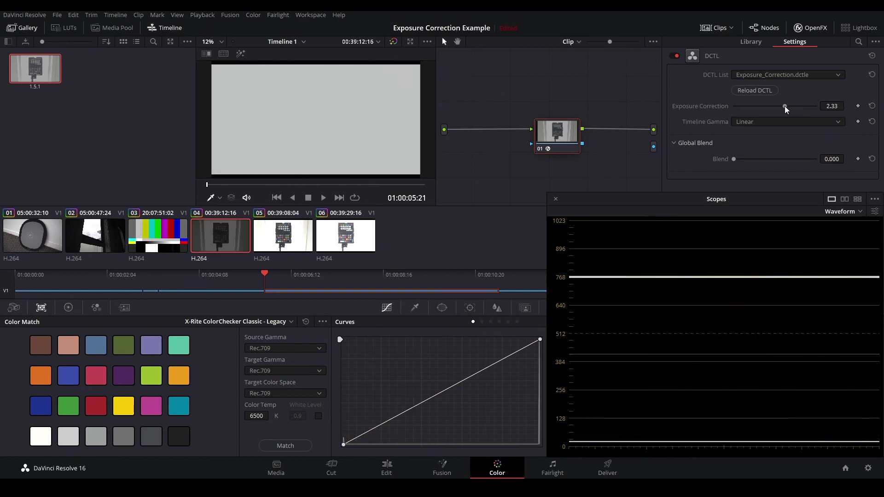
click(783, 122)
click(758, 144)
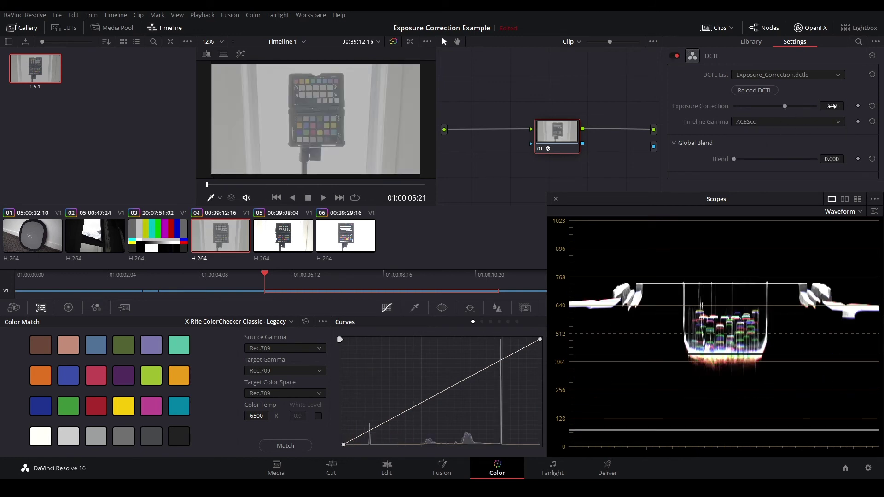
Reduce clip 04's Exposure Correction to 1.01, keeping ACEScc as its Timeline Gamma.
click(758, 121)
click(753, 123)
drag(832, 106, 801, 106)
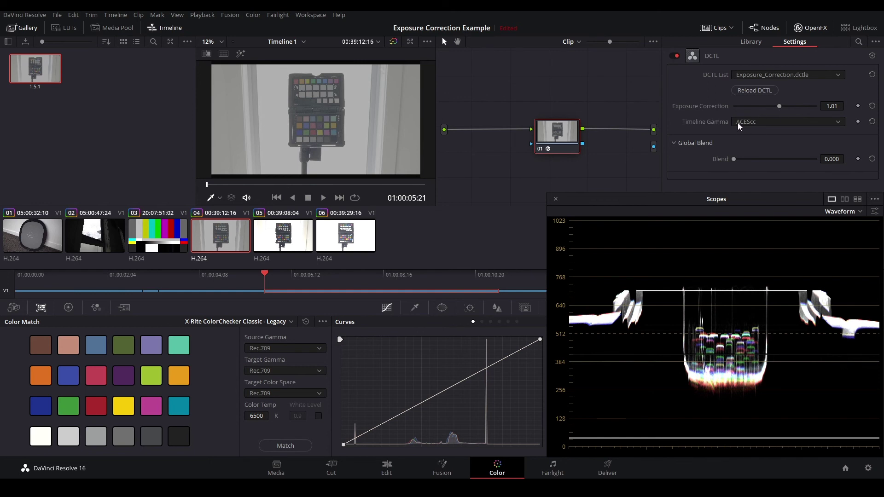
Set the Exposure Correction of the brightest color chart shot, clip 06, to -1.00.
click(277, 237)
click(354, 238)
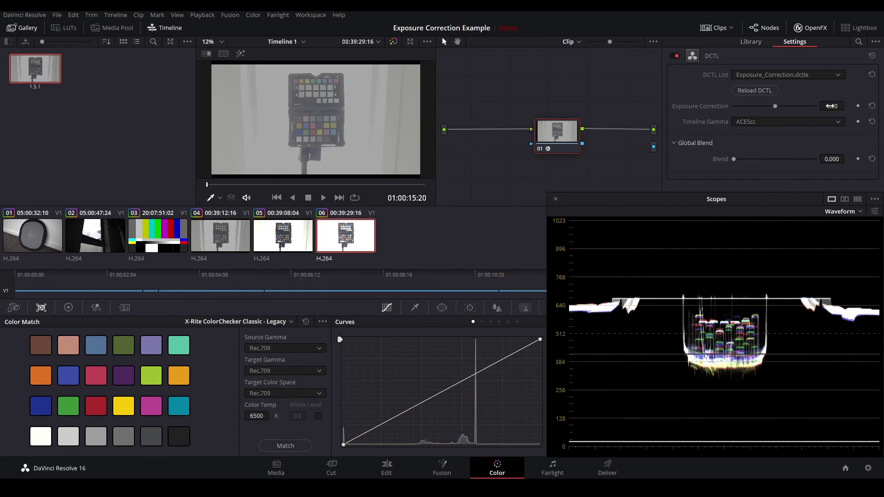
drag(832, 106, 831, 106)
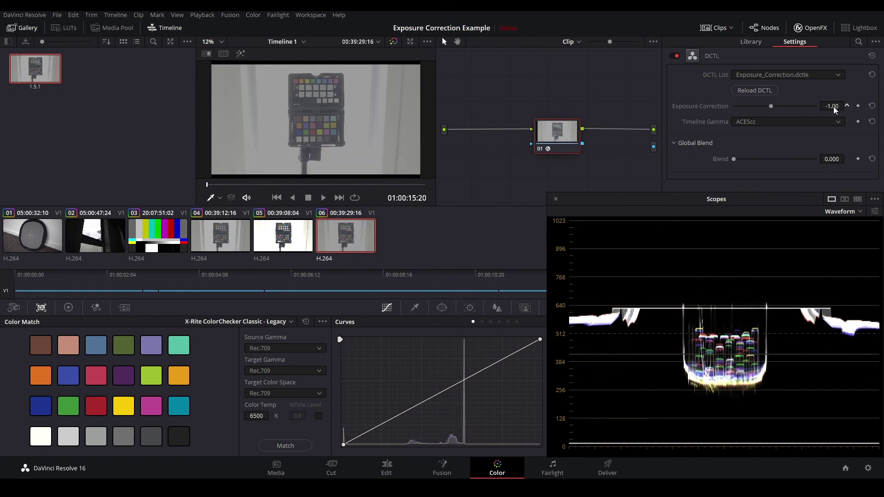
Compare the exposure match between color chart clips 05 and 06.
click(272, 233)
click(343, 235)
click(282, 238)
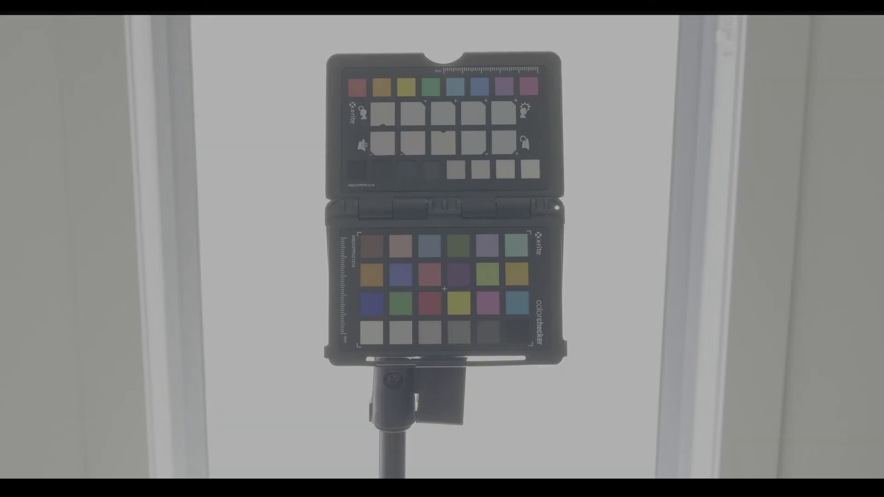